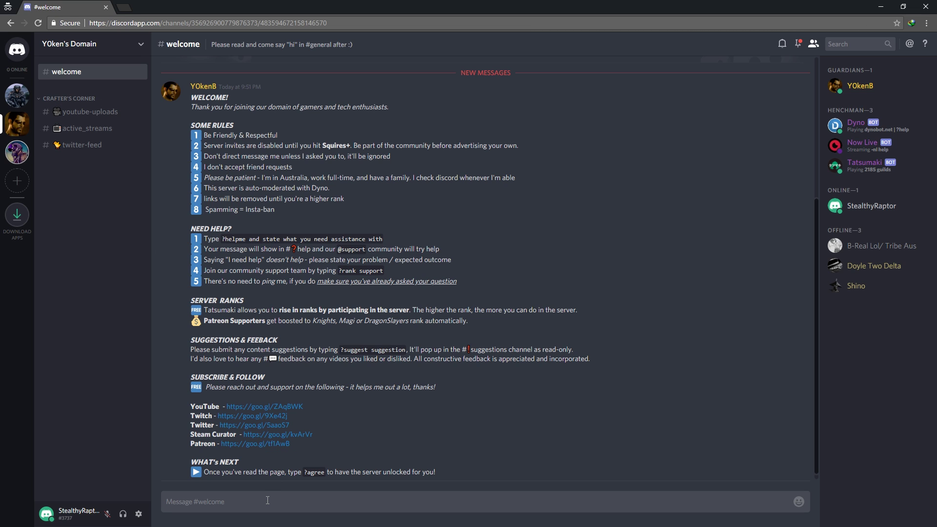
Send the ?agree command in the welcome channel to unlock the rest of the server
{"action": "type", "text": "?agree"}
{"action": "key", "text": "Return"}
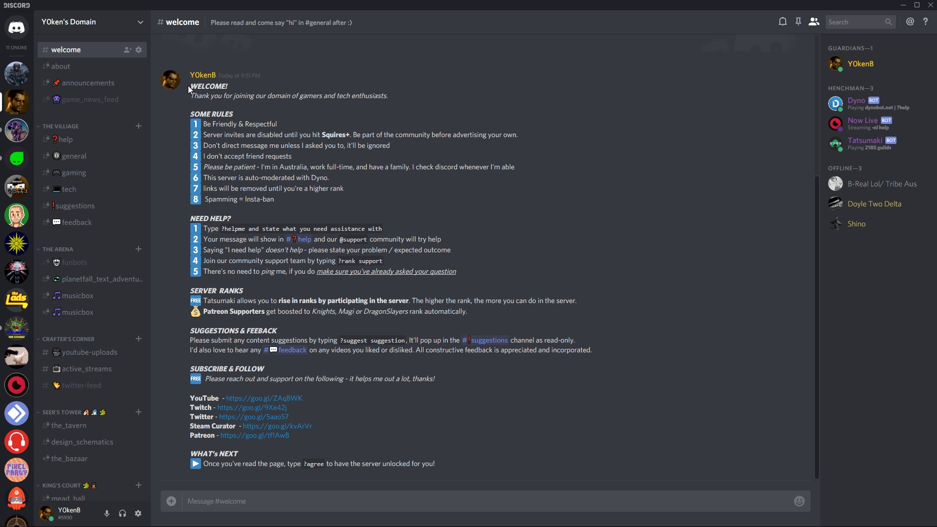
Review the full welcome message and its pinned copy in the administrator's welcome channel
{"action": "left_click_drag", "start_coordinate": [189, 89], "coordinate": [419, 464]}
{"action": "left_click", "coordinate": [478, 454]}
{"action": "scroll", "coordinate": [781, 122], "scroll_direction": "up", "scroll_amount": 5}
{"action": "left_click", "coordinate": [798, 23]}
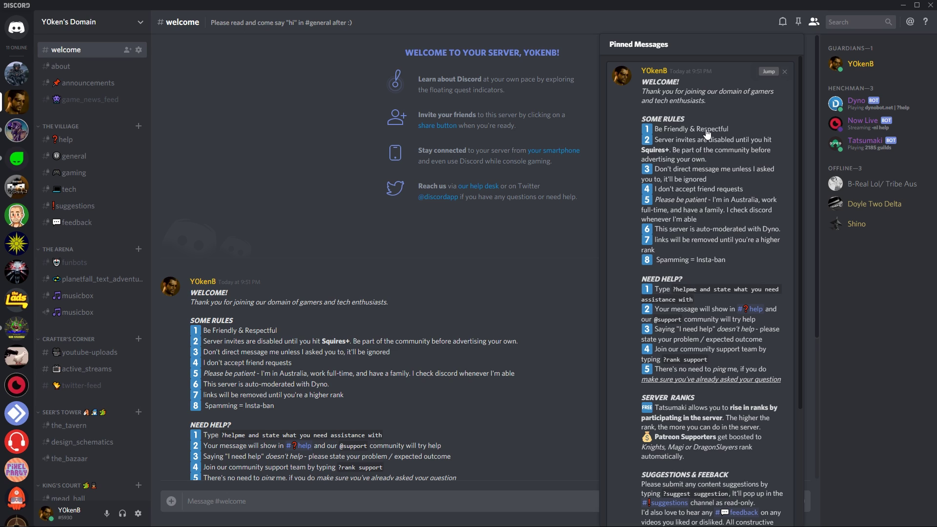
{"action": "left_click", "coordinate": [549, 265]}
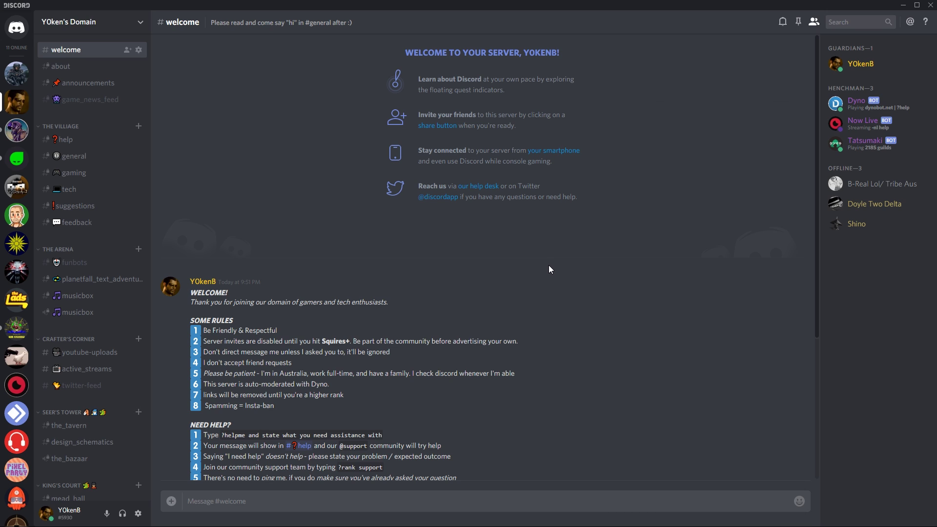
{"action": "scroll", "coordinate": [550, 263], "scroll_direction": "down", "scroll_amount": 5}
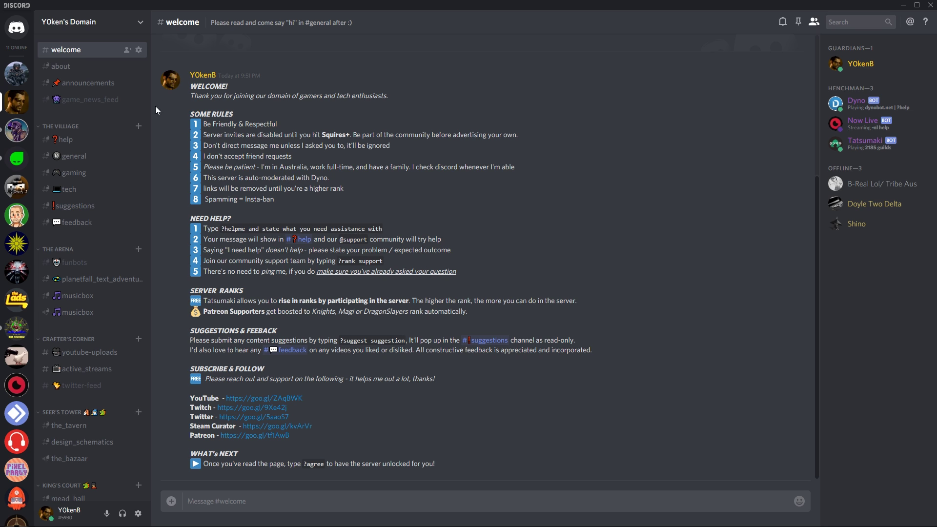
Open the welcome channel's permissions and examine the overrides for xyzzy, Now Live, Tatsumaki, Patreon Bot and Dyno
{"action": "left_click", "coordinate": [139, 50]}
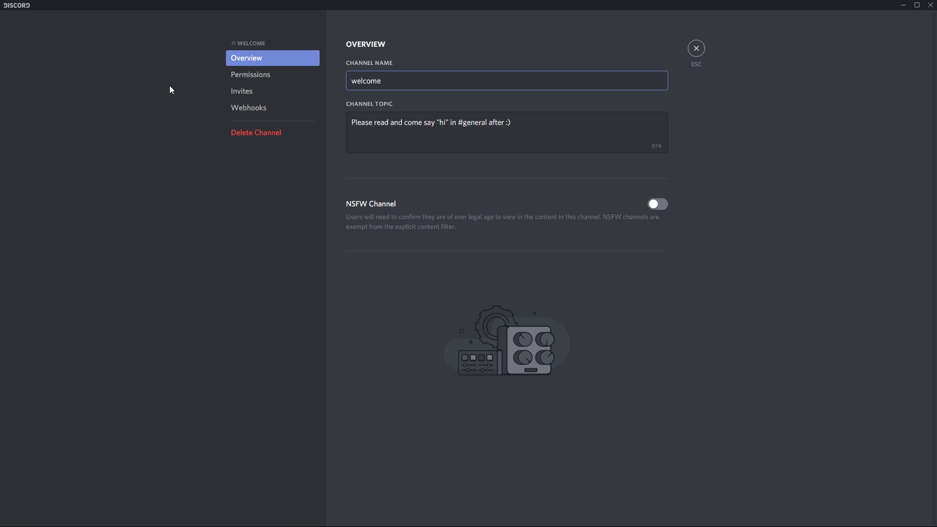
{"action": "left_click", "coordinate": [287, 77]}
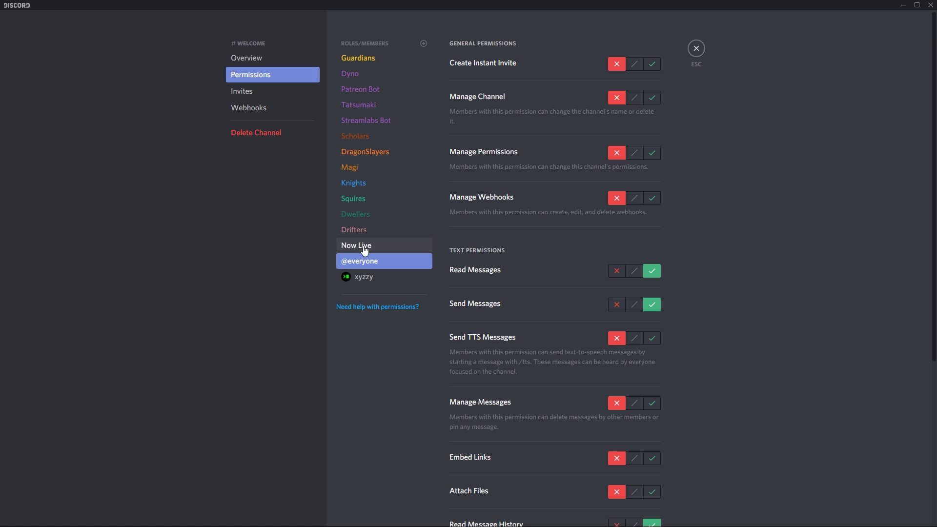
{"action": "left_click", "coordinate": [376, 279]}
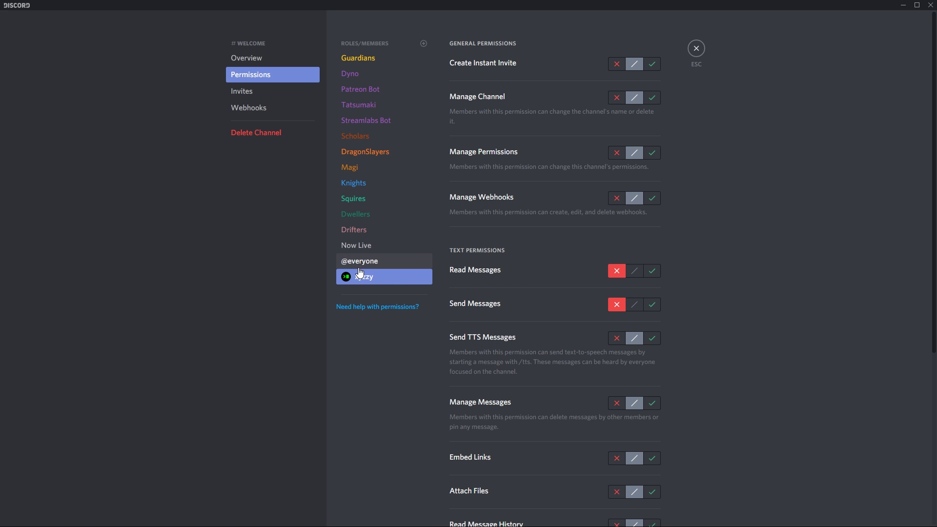
{"action": "left_click", "coordinate": [362, 245]}
{"action": "left_click", "coordinate": [360, 105]}
{"action": "left_click", "coordinate": [354, 89]}
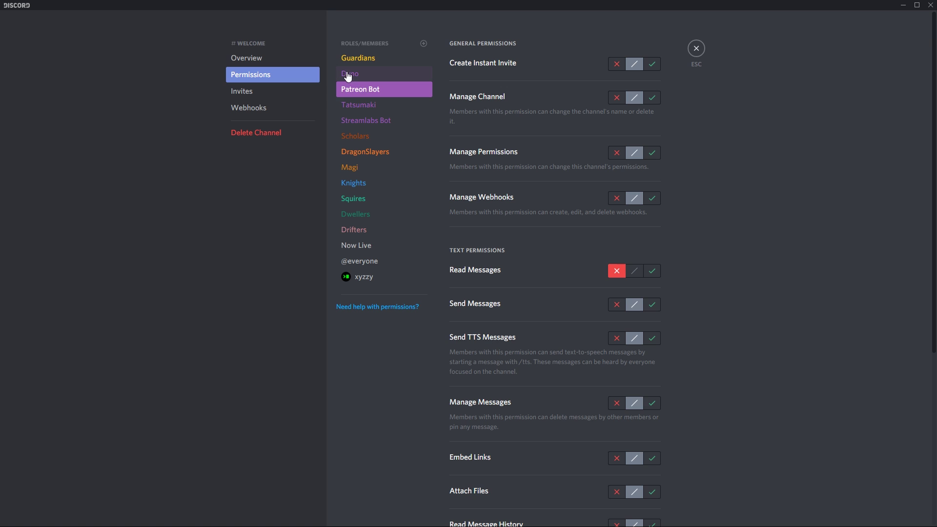
{"action": "left_click", "coordinate": [349, 77]}
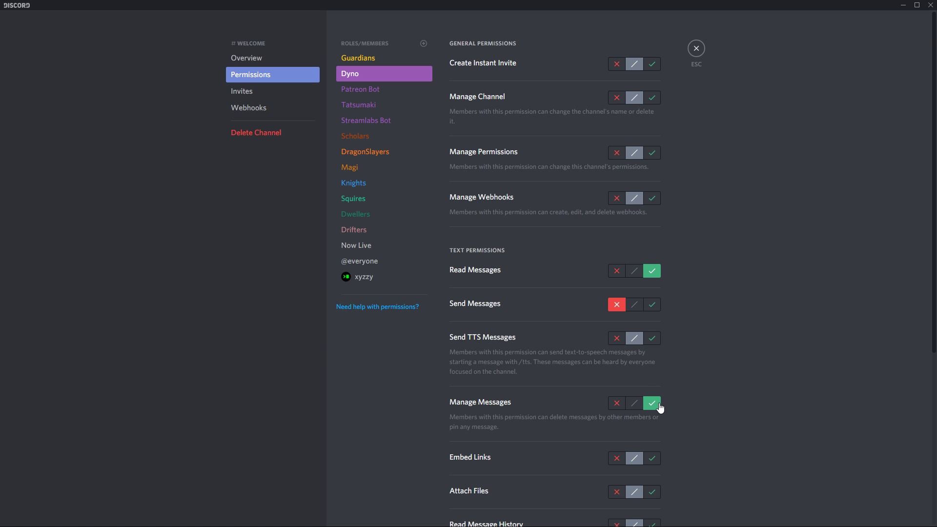
{"action": "left_click", "coordinate": [360, 138]}
{"action": "left_click", "coordinate": [379, 153]}
{"action": "left_click", "coordinate": [352, 168]}
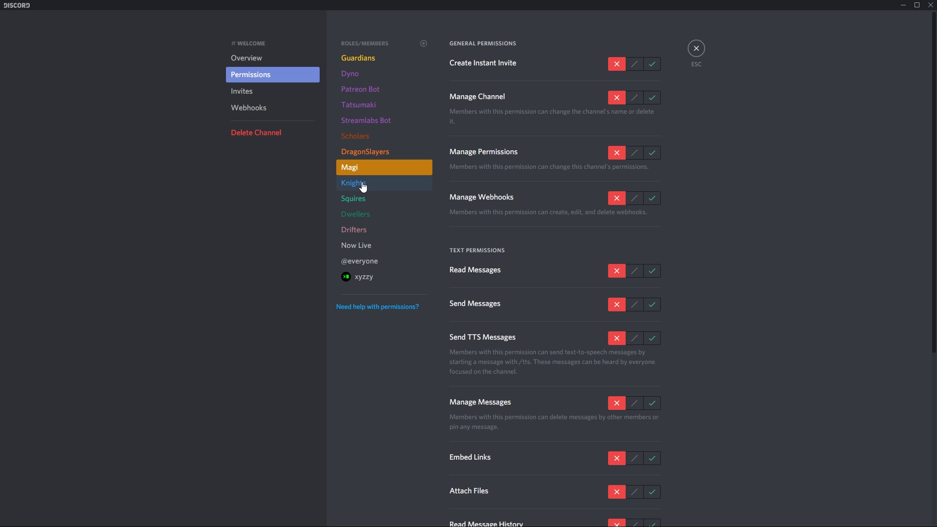
{"action": "left_click", "coordinate": [364, 185]}
{"action": "left_click", "coordinate": [363, 200]}
{"action": "left_click", "coordinate": [366, 215]}
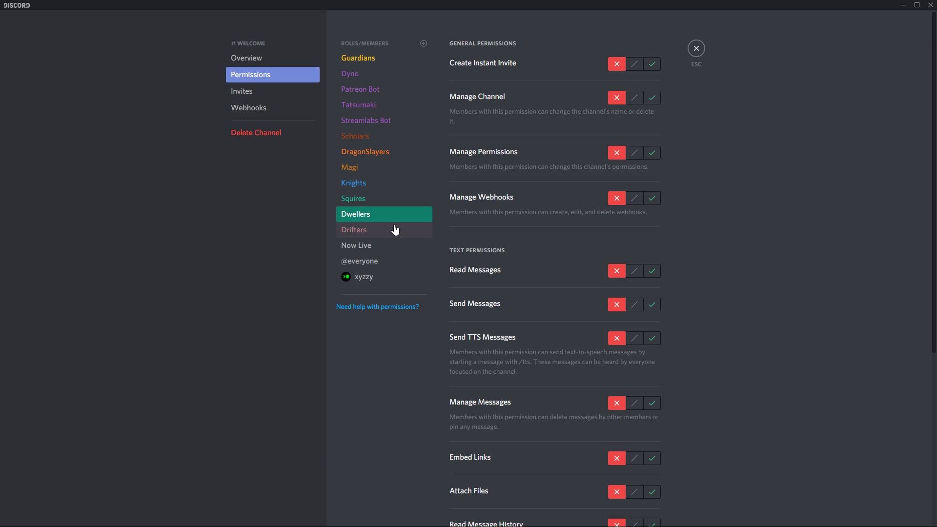
{"action": "left_click", "coordinate": [370, 233]}
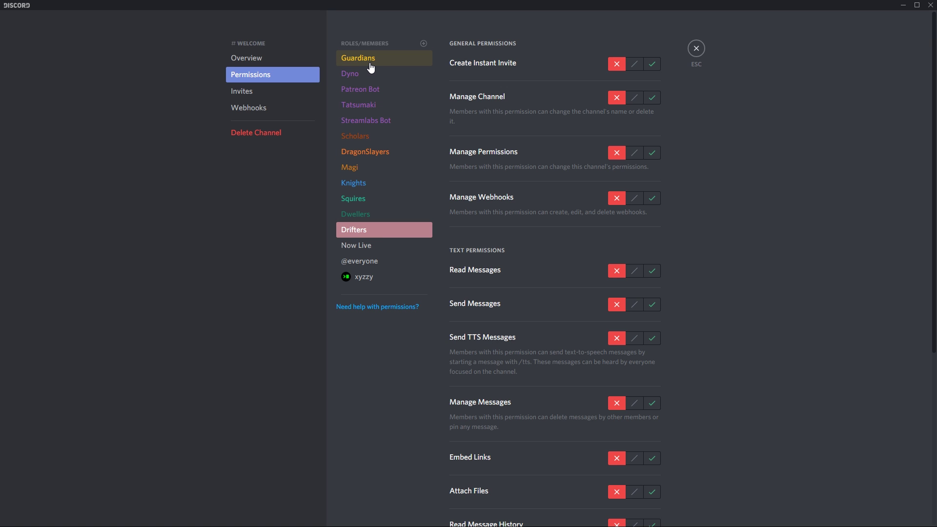
{"action": "left_click", "coordinate": [386, 61]}
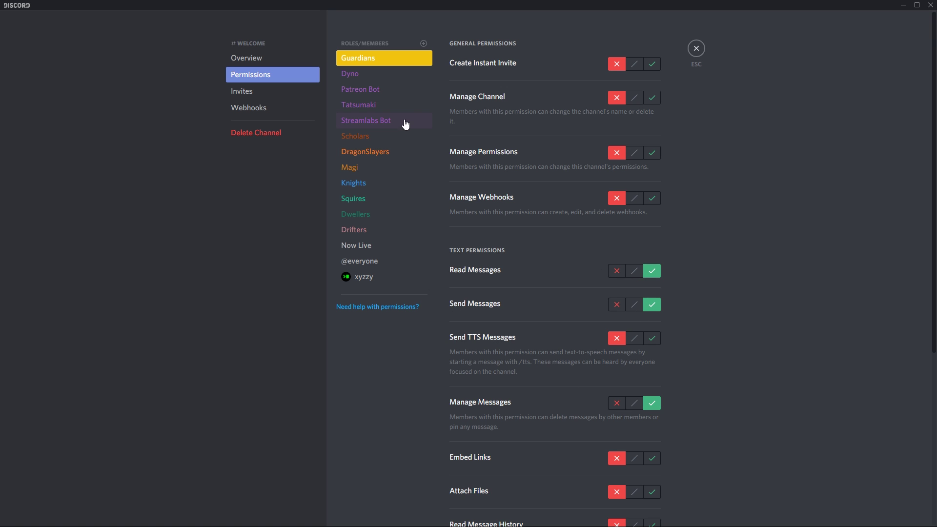
{"action": "left_click", "coordinate": [389, 264]}
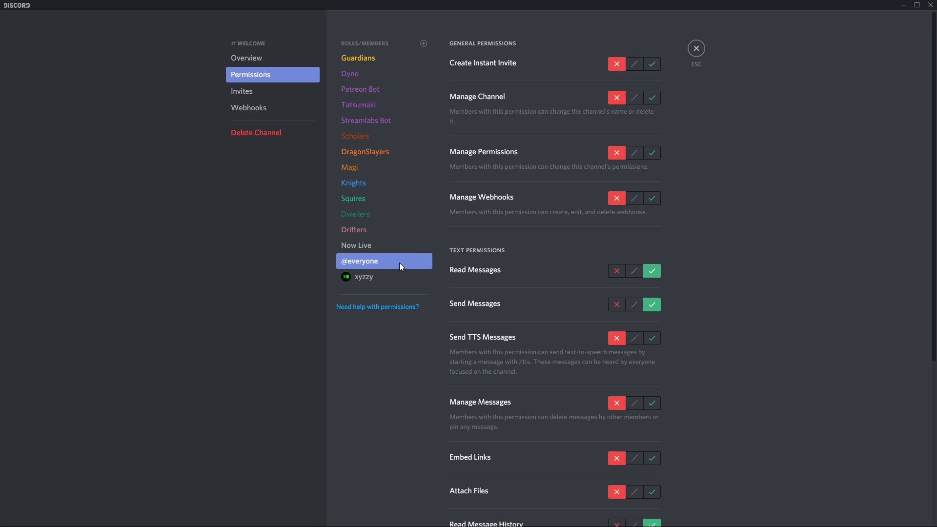
{"action": "left_click", "coordinate": [697, 48]}
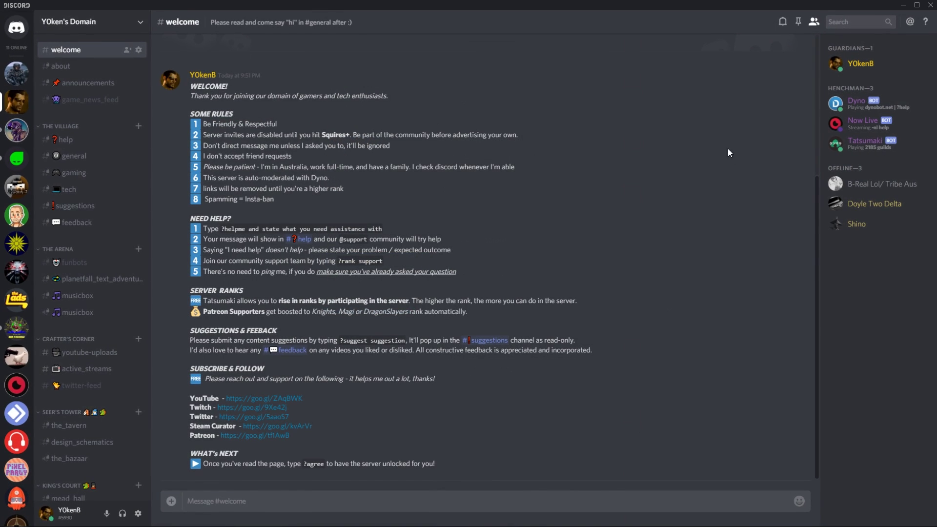
Check the role assignments of the first offline member in the welcome channel's member list
{"action": "right_click", "coordinate": [853, 188]}
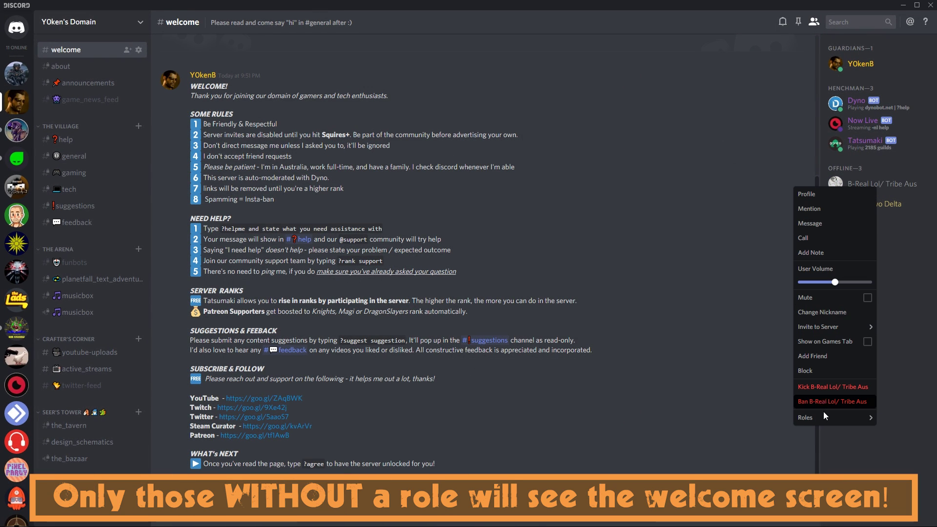
{"action": "mouse_move", "coordinate": [824, 416]}
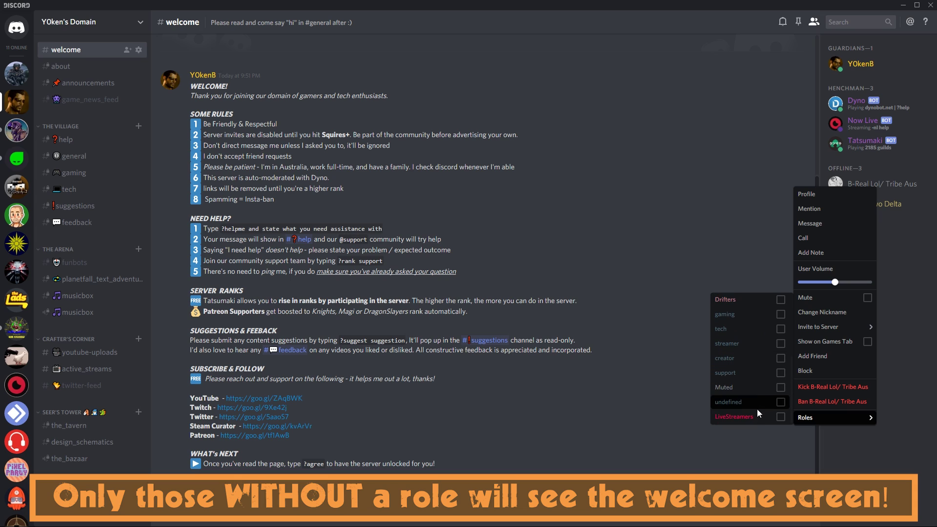
{"action": "scroll", "coordinate": [754, 418], "scroll_direction": "up", "scroll_amount": 3}
{"action": "left_click", "coordinate": [645, 176]}
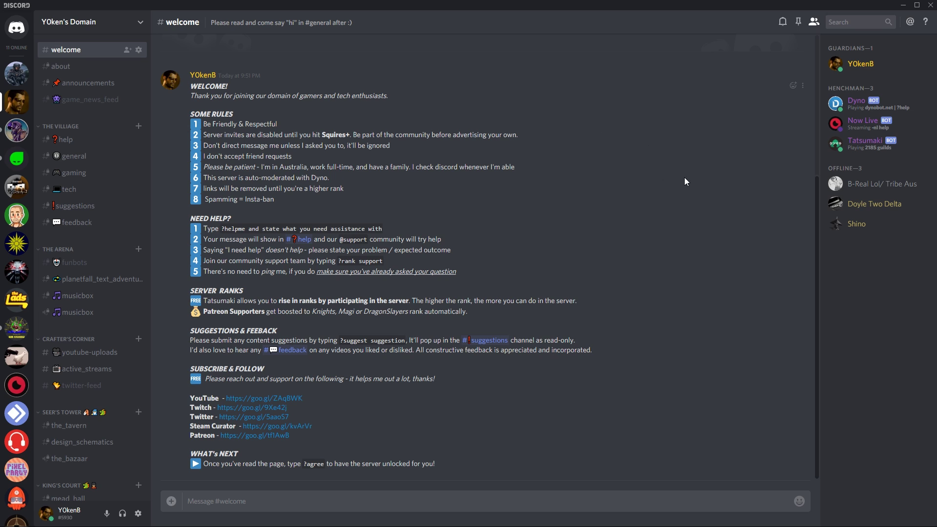
Recheck the welcome channel permissions for Drifters, Squires, Knights, DragonSlayers and Scholars, and close the settings
{"action": "left_click", "coordinate": [138, 49]}
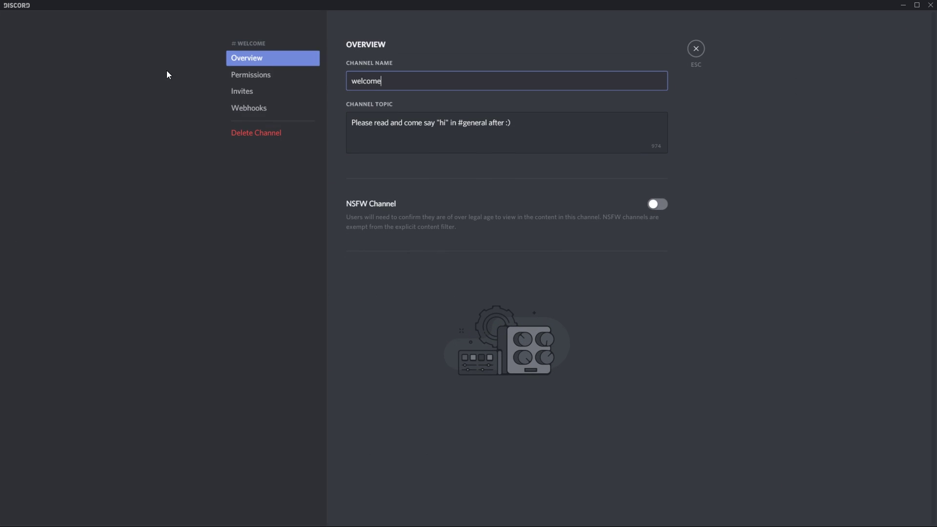
{"action": "left_click", "coordinate": [251, 74]}
{"action": "left_click", "coordinate": [386, 230]}
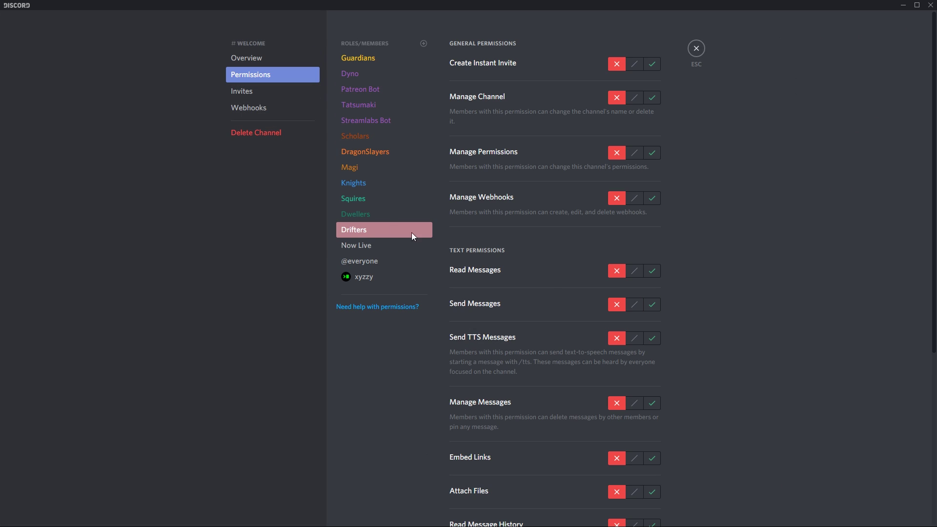
{"action": "left_click", "coordinate": [356, 198]}
{"action": "left_click", "coordinate": [355, 183]}
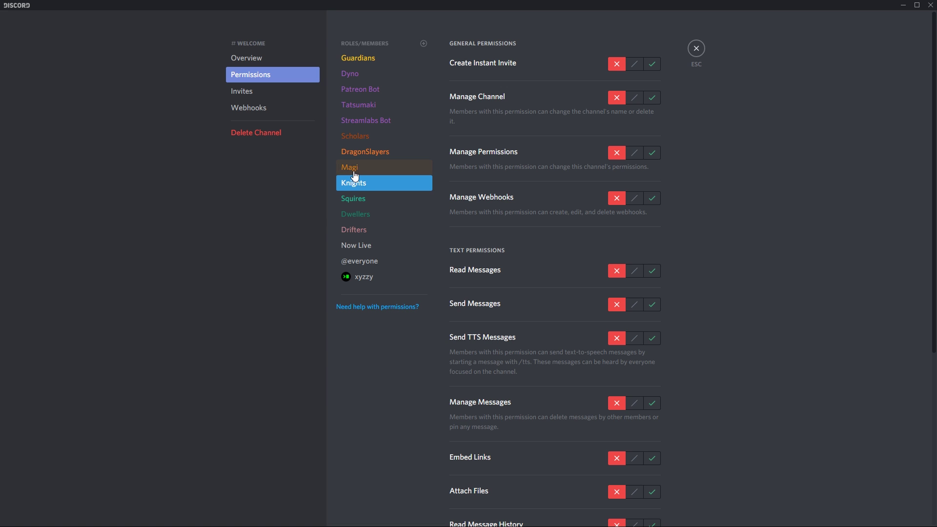
{"action": "left_click", "coordinate": [374, 152]}
{"action": "left_click", "coordinate": [366, 136]}
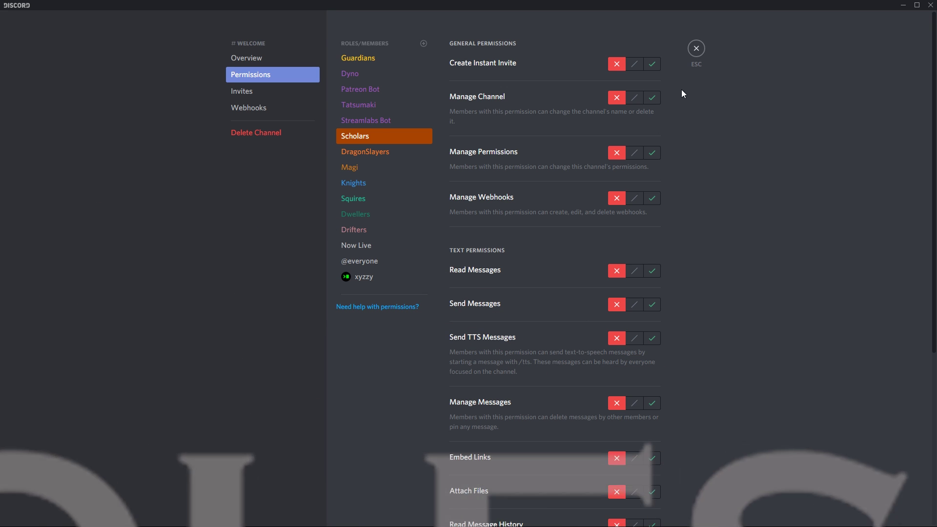
{"action": "key", "text": "Escape"}
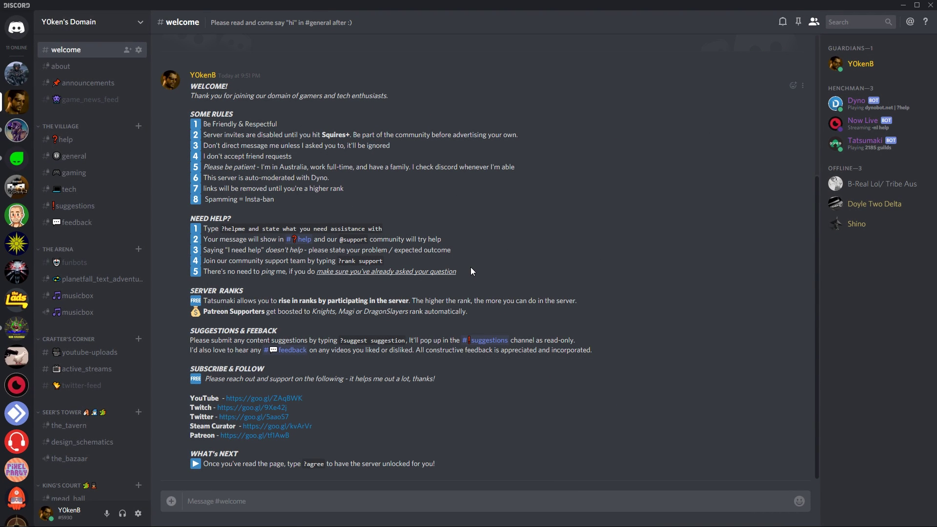
In the browser session, open the about channel and check the roles assigned to the newly agreed account in the member list
{"action": "key", "text": "ctrl+alt+Up"}
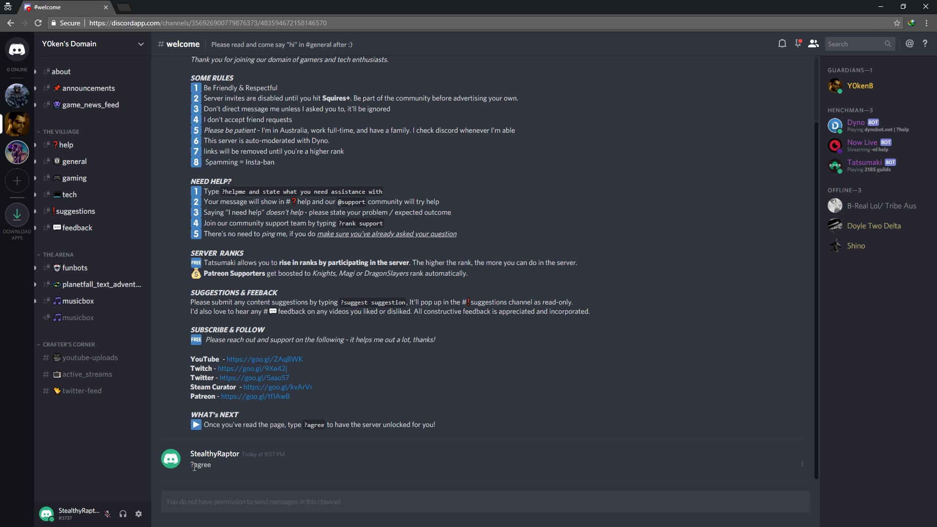
{"action": "left_click", "coordinate": [61, 71]}
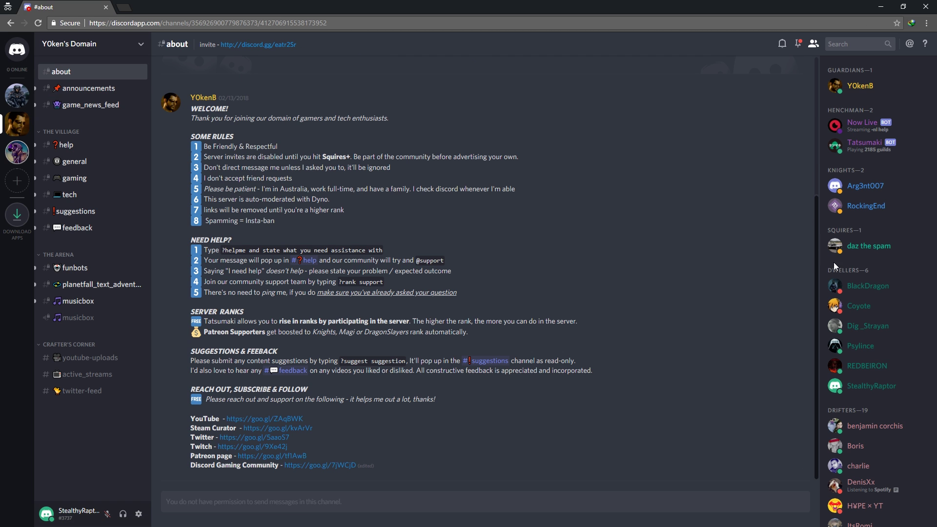
{"action": "scroll", "coordinate": [869, 429], "scroll_direction": "down", "scroll_amount": 2}
{"action": "scroll", "coordinate": [869, 430], "scroll_direction": "down", "scroll_amount": 5}
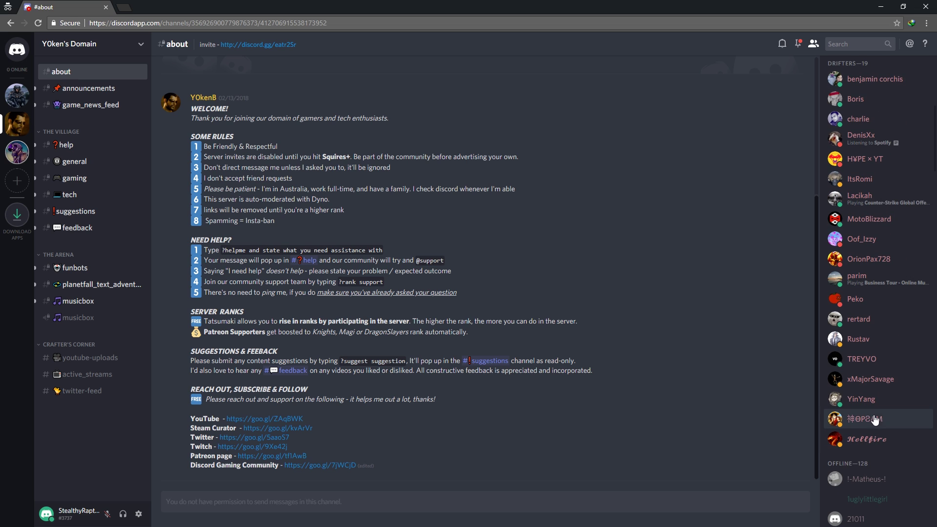
{"action": "scroll", "coordinate": [886, 139], "scroll_direction": "up", "scroll_amount": 2}
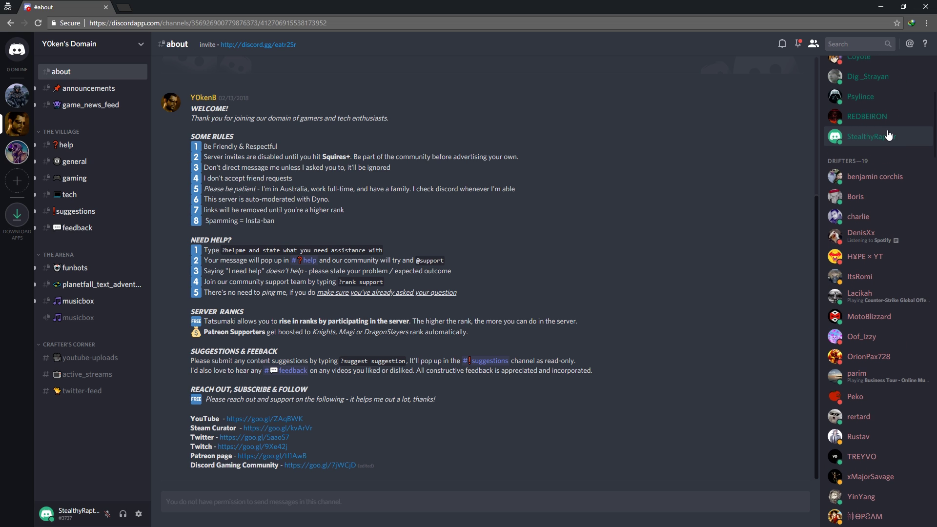
{"action": "right_click", "coordinate": [880, 138]}
{"action": "mouse_move", "coordinate": [849, 206]}
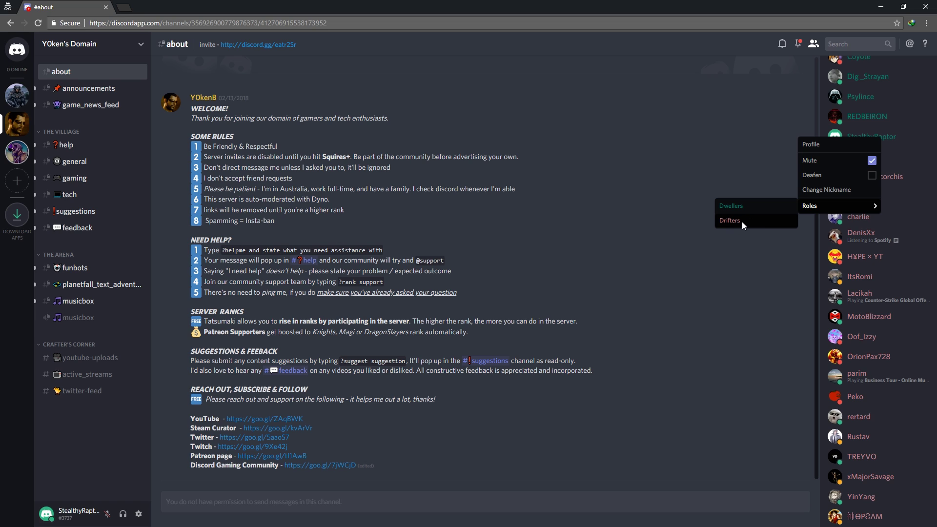
{"action": "left_click", "coordinate": [529, 135]}
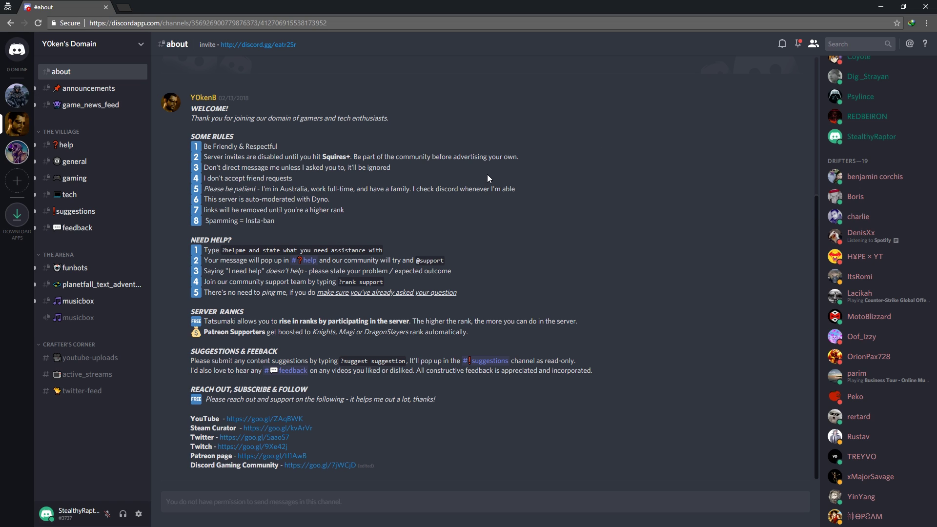
Switch back to the Discord desktop app, open Y0ken's Domain and highlight the ?agree command in the welcome message
{"action": "key", "text": "alt+Tab"}
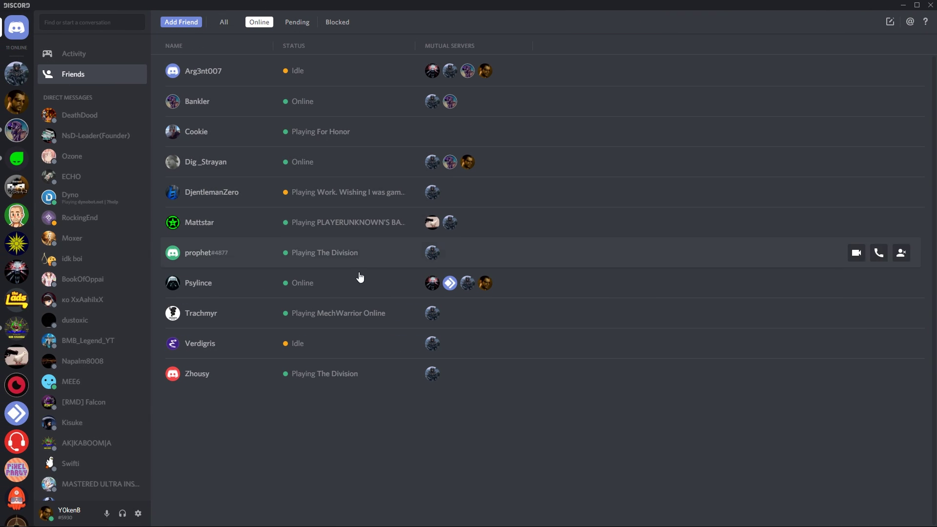
{"action": "left_click", "coordinate": [16, 101]}
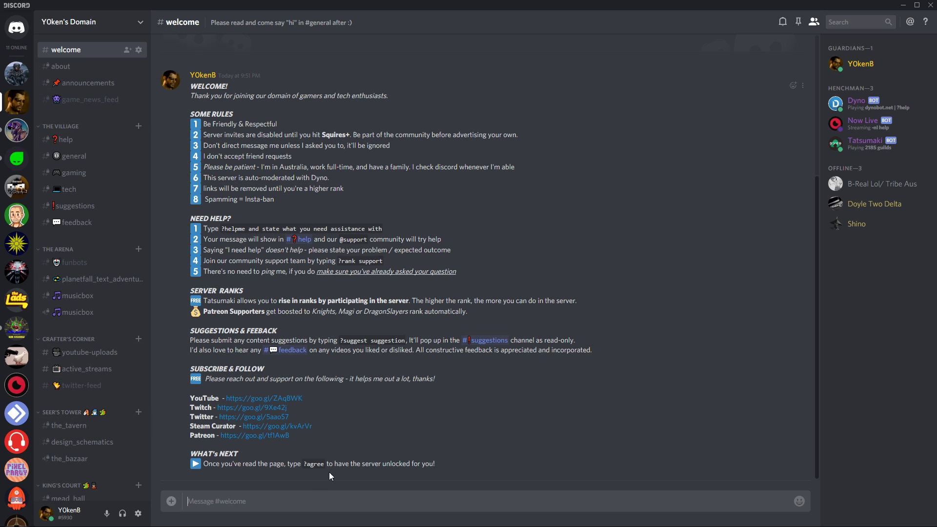
{"action": "left_click_drag", "start_coordinate": [302, 461], "coordinate": [335, 461]}
{"action": "left_click", "coordinate": [430, 441]}
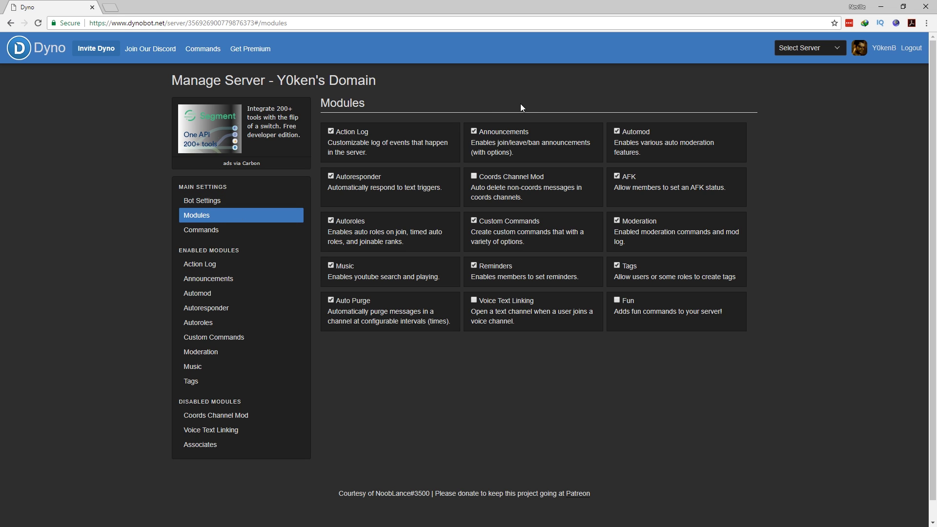
Open Dyno's Announcements module settings, and view the server's about channel before returning to the welcome channel
{"action": "left_click", "coordinate": [230, 281]}
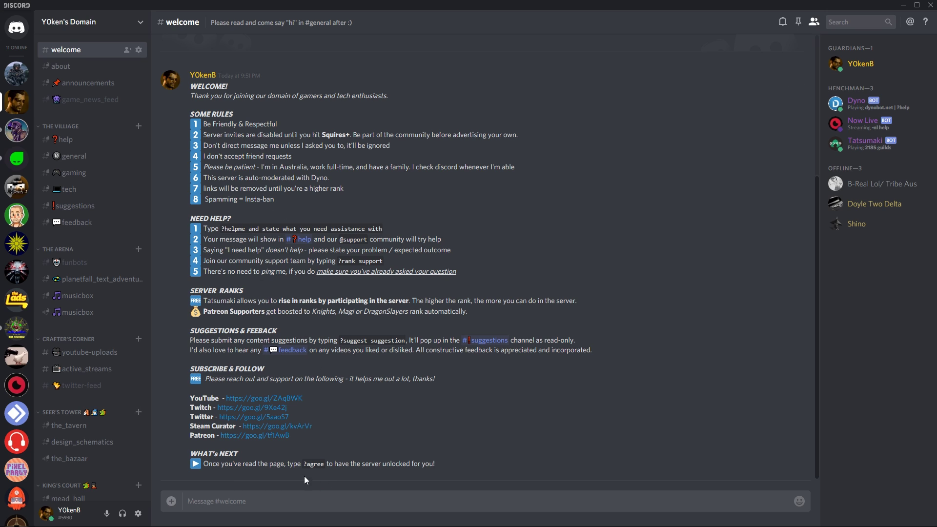
{"action": "left_click", "coordinate": [61, 66]}
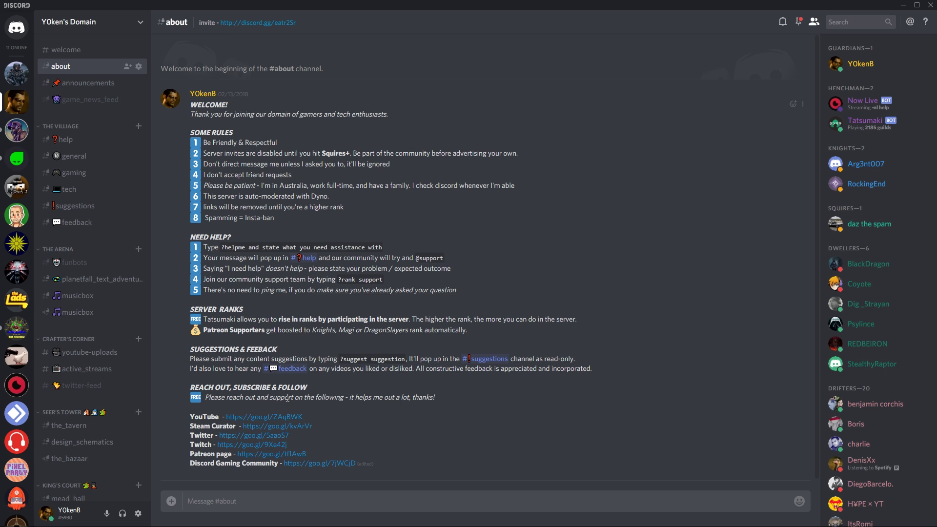
{"action": "left_click", "coordinate": [83, 48]}
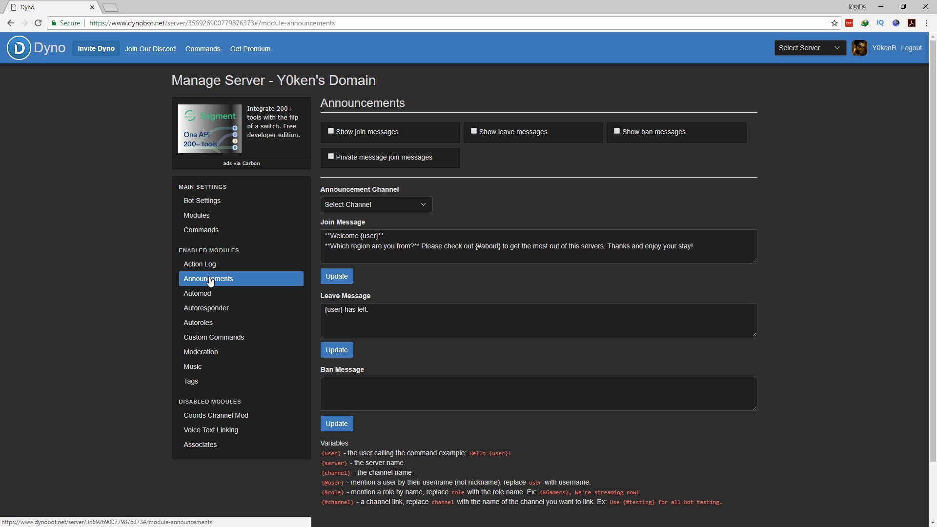
Disable the Announcements module in Dyno's module list for the server
{"action": "left_click", "coordinate": [210, 218]}
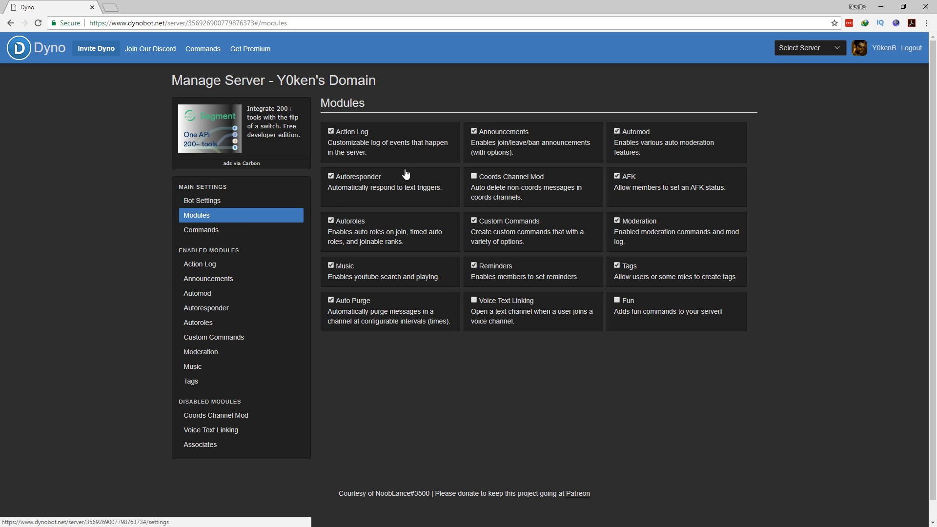
{"action": "left_click", "coordinate": [474, 132]}
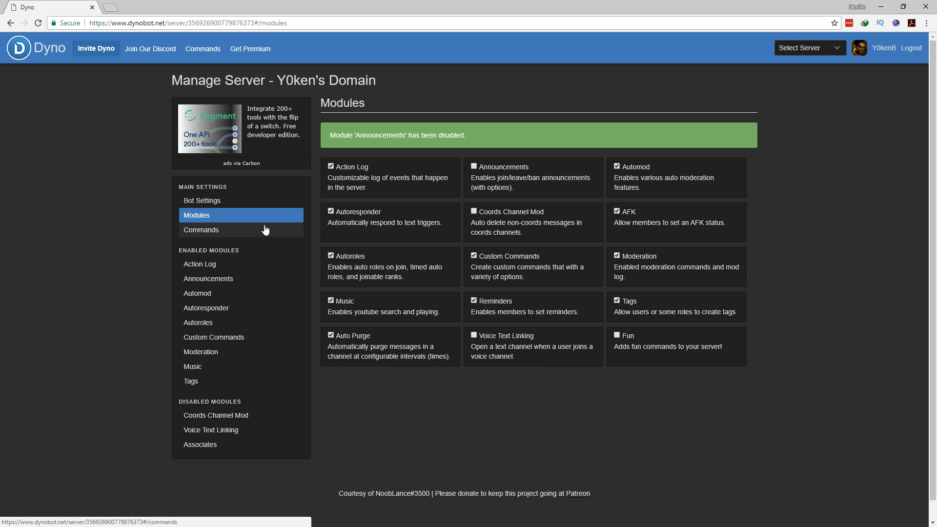
Open Dyno's Custom Commands settings and highlight the agree command name
{"action": "left_click", "coordinate": [223, 341]}
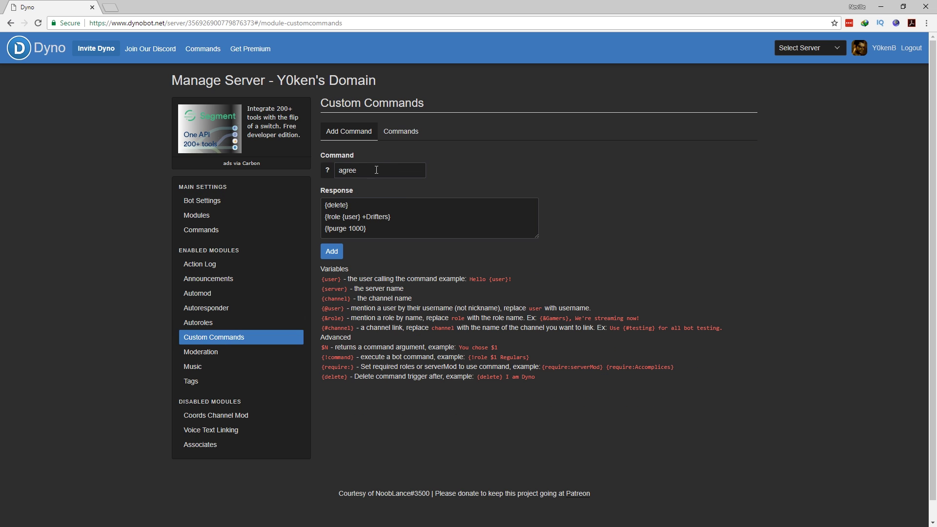
{"action": "double_click", "coordinate": [376, 170]}
{"action": "left_click", "coordinate": [476, 161]}
In the agree command's response, highlight the {!role {user} +Drifters} line, its Drifters role name and the {!purge 1000} line
{"action": "left_click_drag", "start_coordinate": [355, 207], "coordinate": [390, 218]}
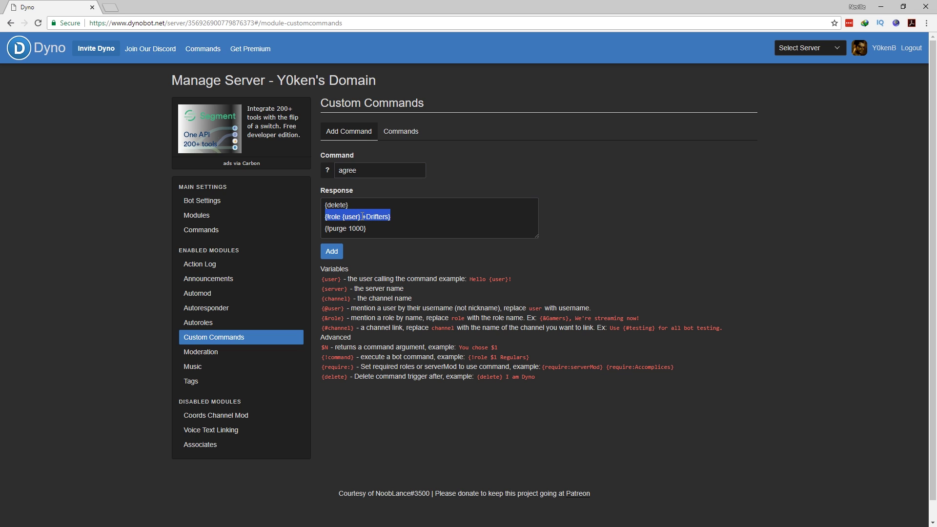
{"action": "key", "text": "Up"}
{"action": "double_click", "coordinate": [374, 217]}
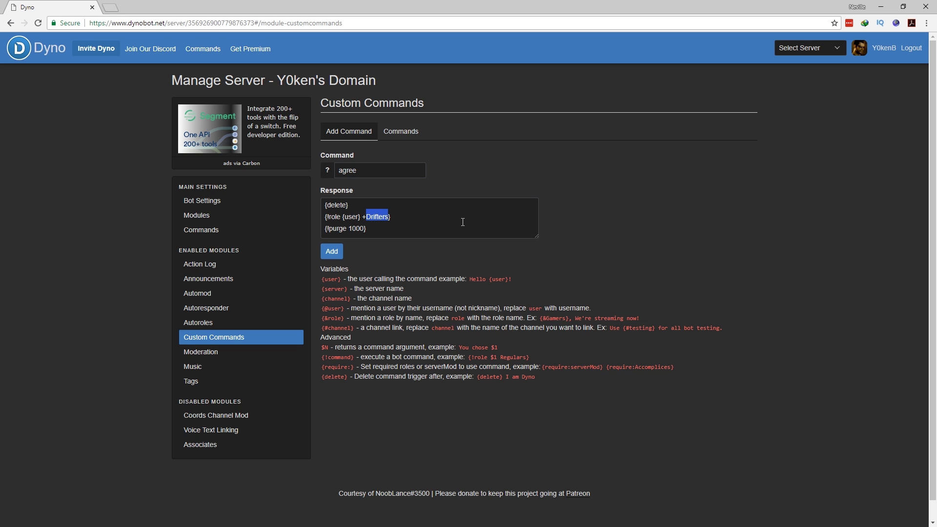
{"action": "key", "text": "Down"}
{"action": "left_click_drag", "start_coordinate": [389, 227], "coordinate": [220, 230]}
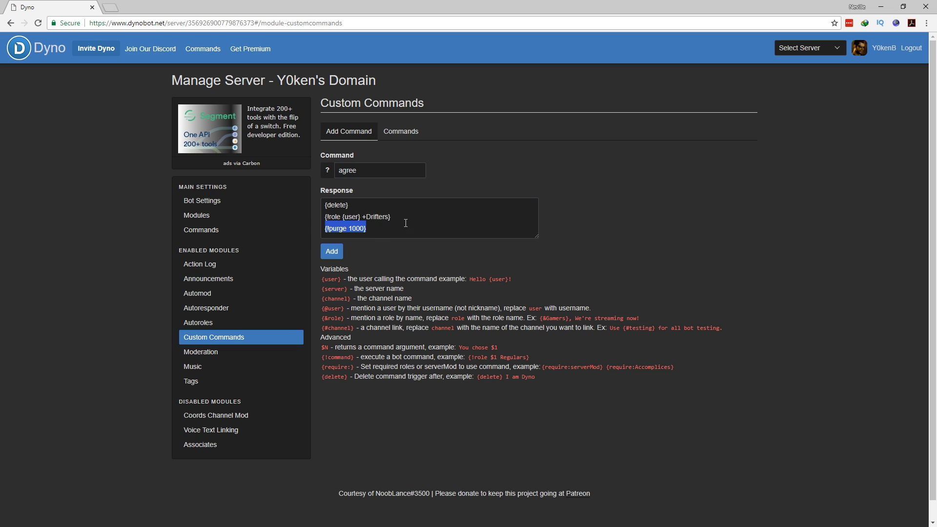
{"action": "left_click", "coordinate": [389, 225]}
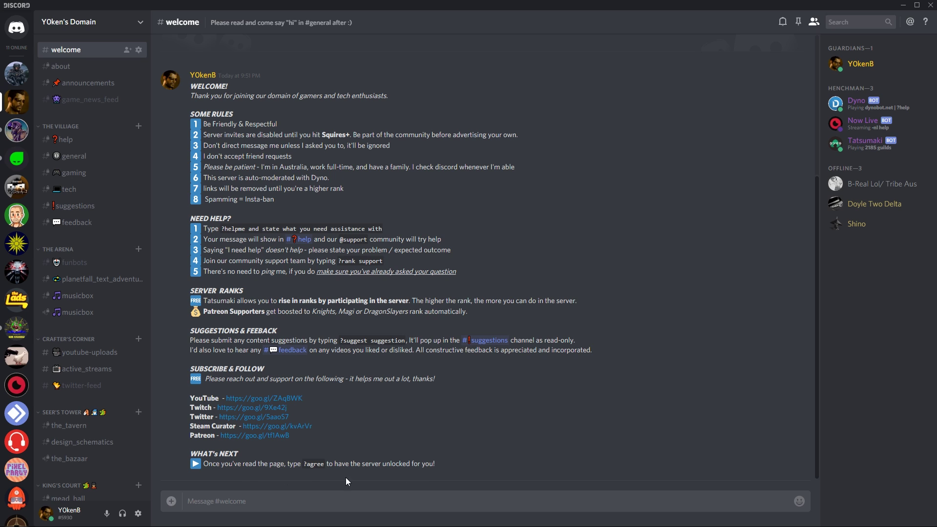
In the Discord desktop app, view the general channel of Y0ken's Domain and open the about channel
{"action": "left_click", "coordinate": [75, 161]}
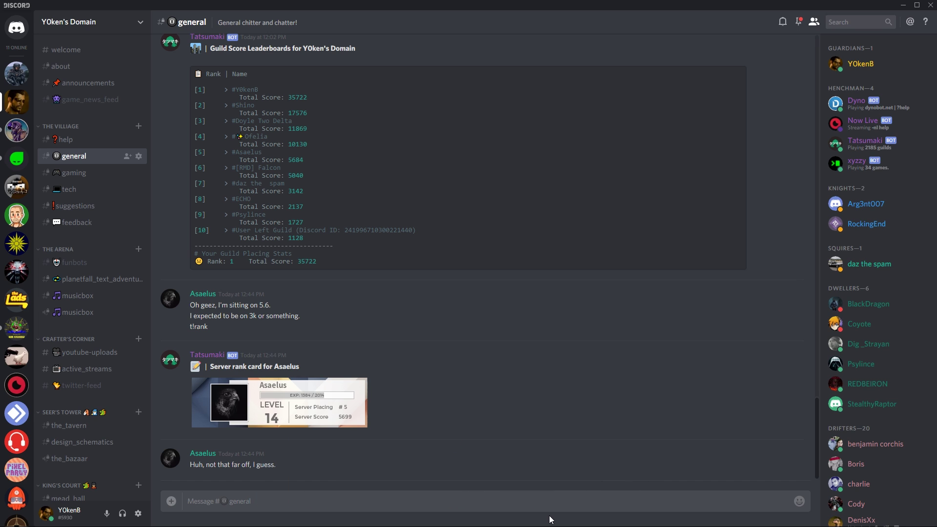
{"action": "left_click", "coordinate": [60, 67]}
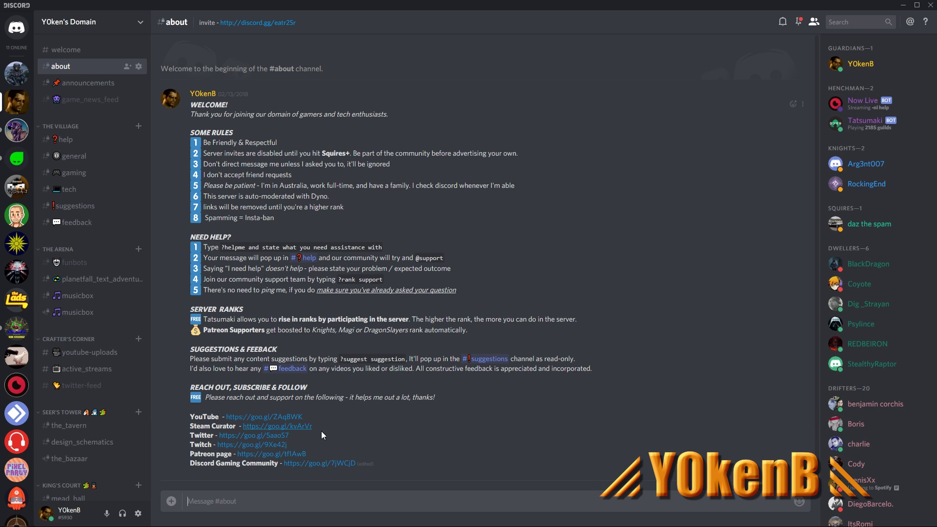